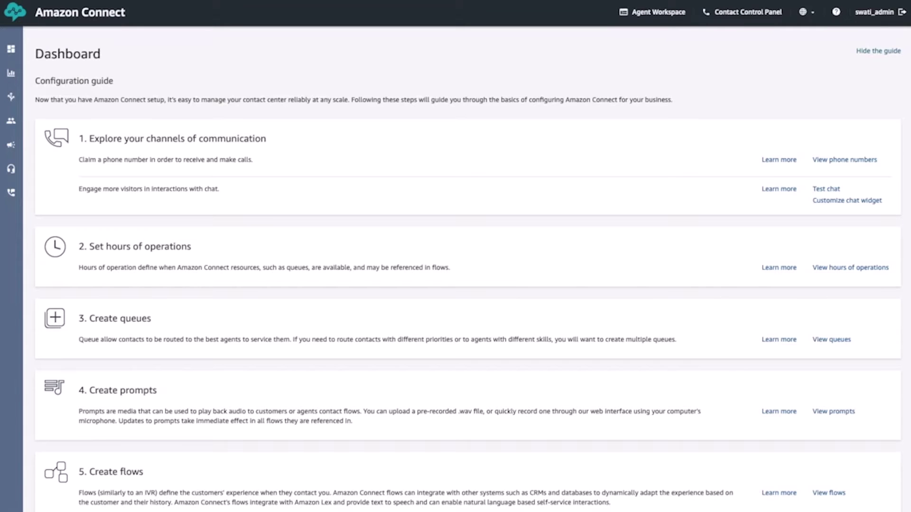
Step: Grant the Admin security profile all permissions for Flows in the Numbers and flows group
mouse_move(11, 121)
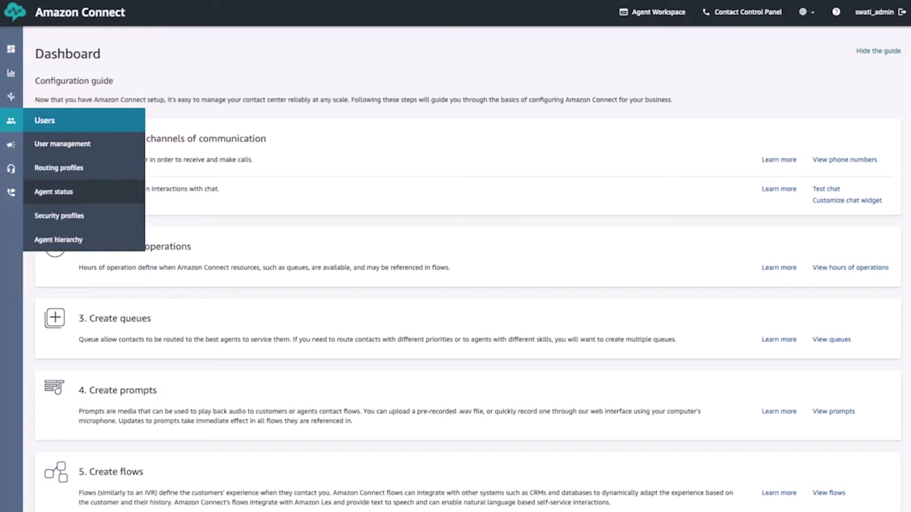
click(59, 216)
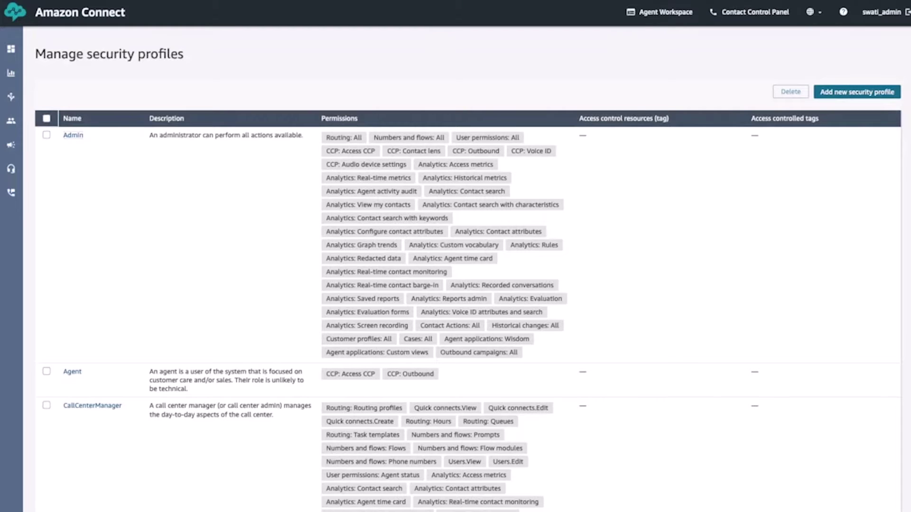
click(72, 135)
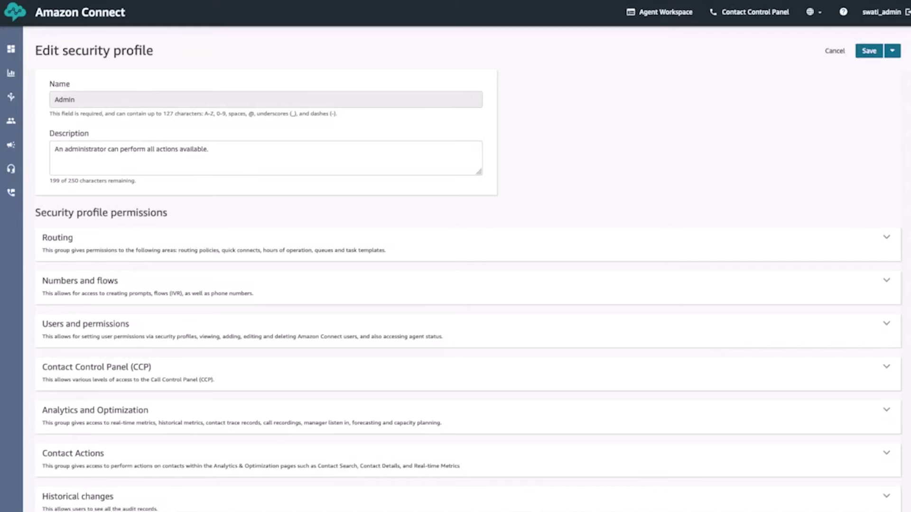
click(886, 280)
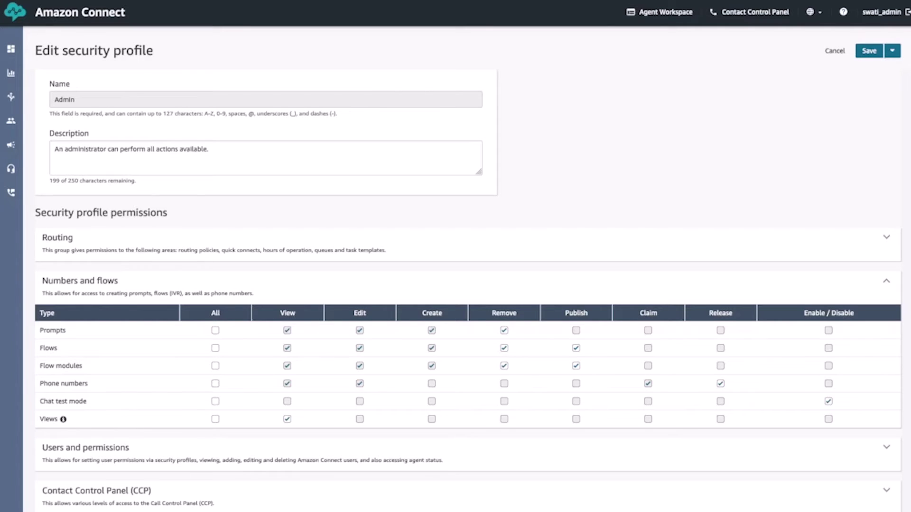
click(215, 348)
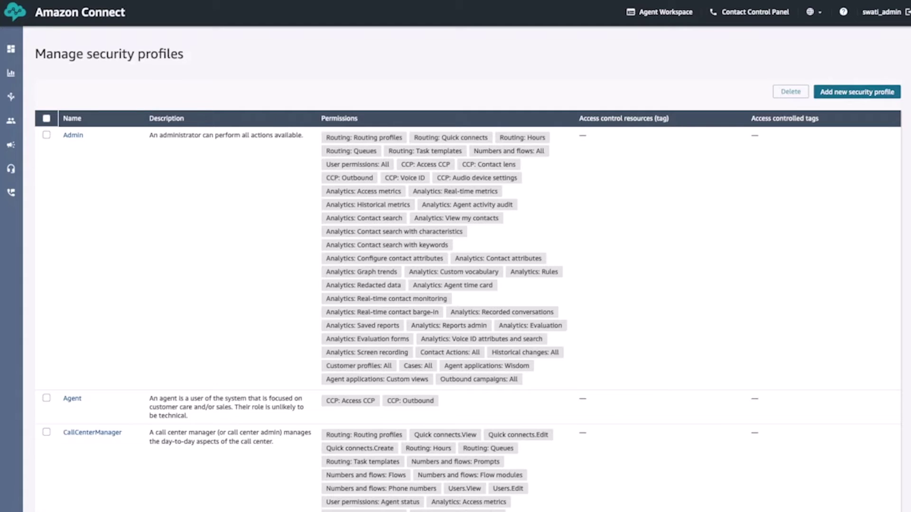
Step: Create a new inbound contact flow from the Flows list and name it "Introduction Flow"
mouse_move(11, 73)
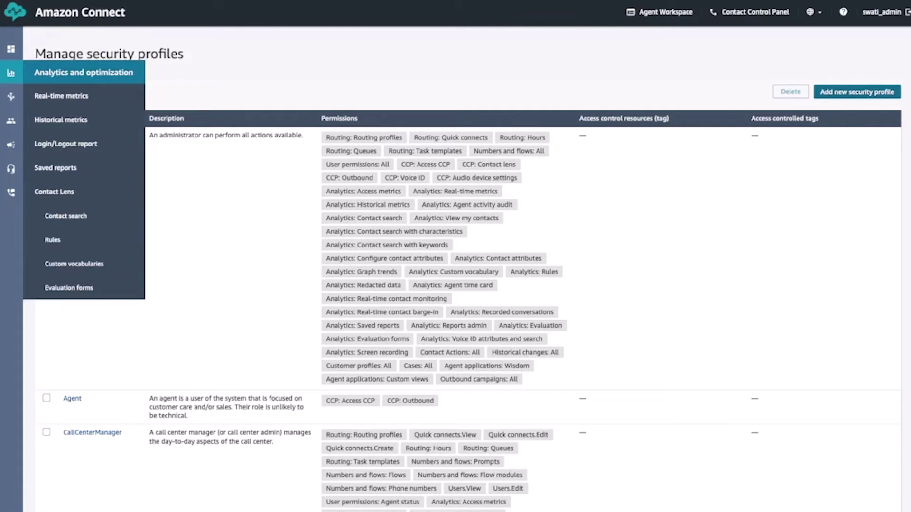
mouse_move(11, 96)
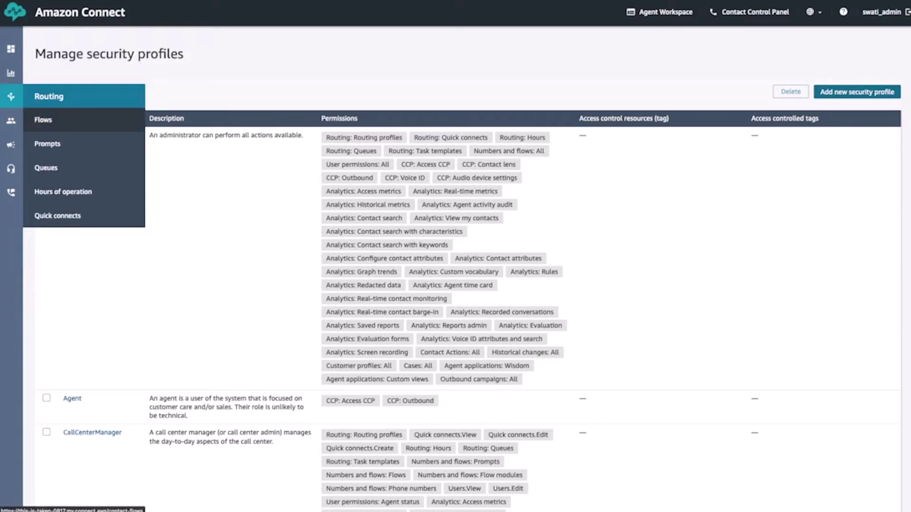
click(43, 120)
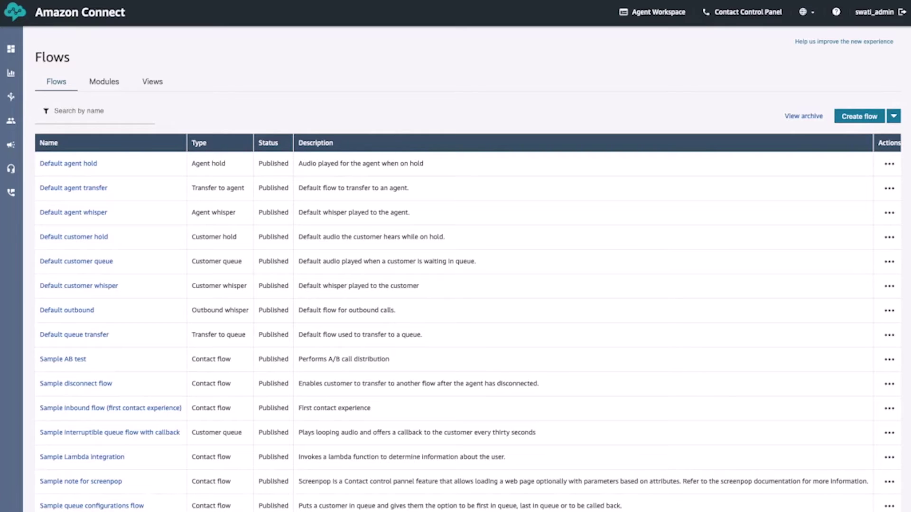
click(893, 116)
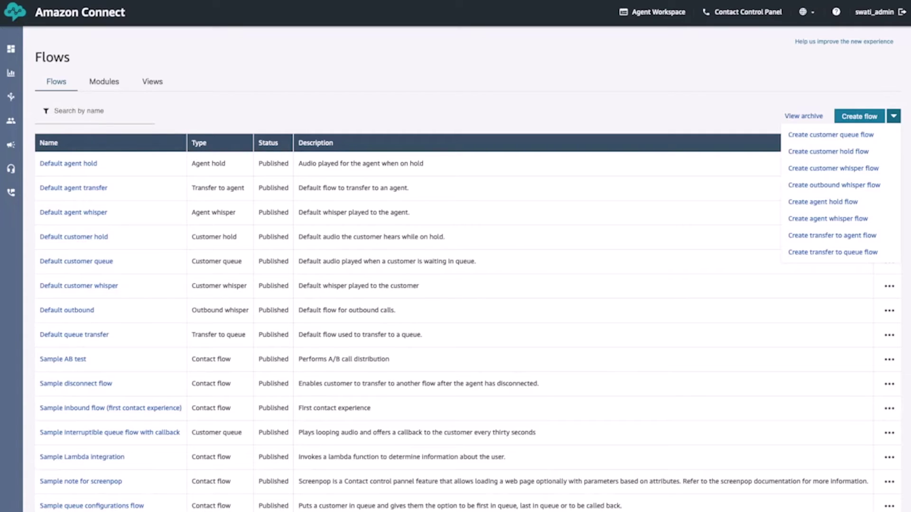
key(Escape)
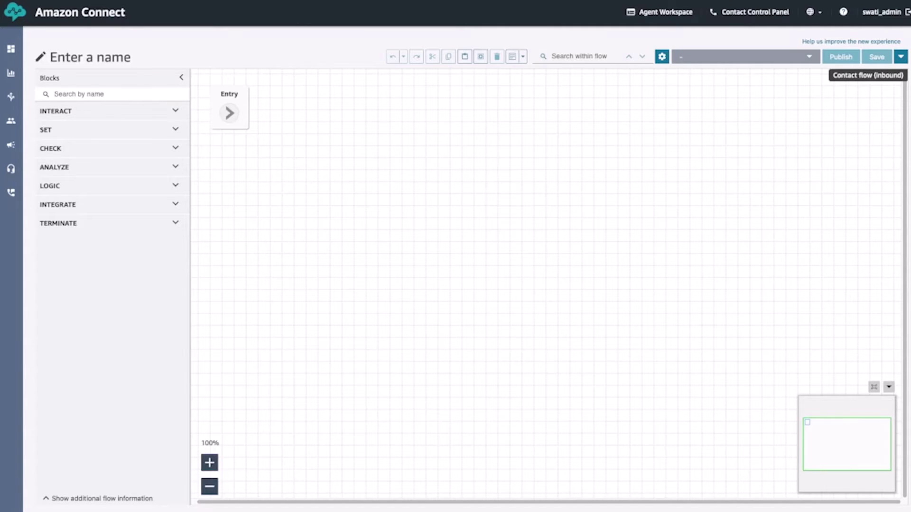
click(90, 57)
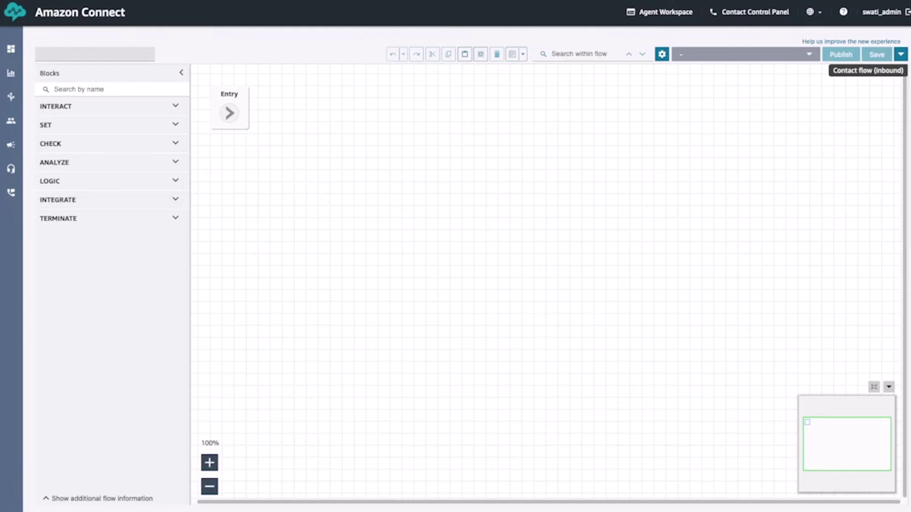
text(ntroduction Flow)
key(Return)
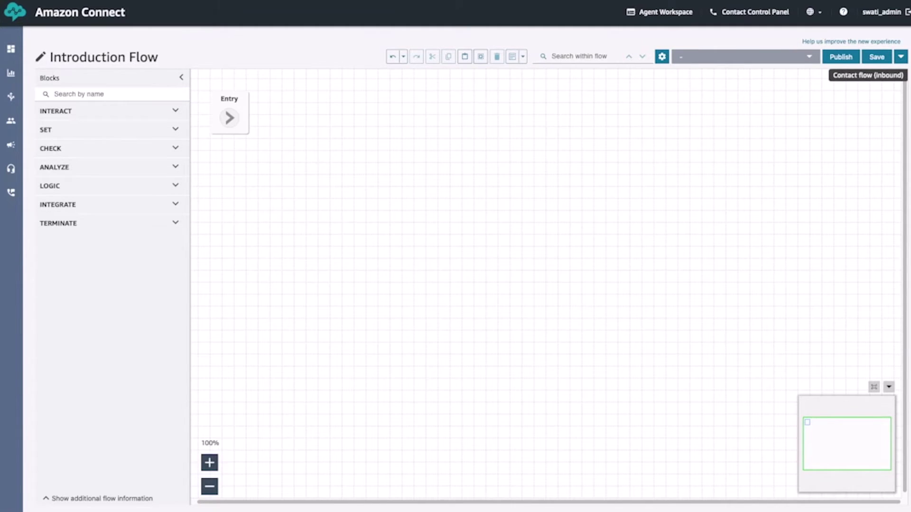
Step: Examine the available flow blocks by category, including Interact, Check, Analyze, Logic, Integrate and Terminate
click(56, 110)
click(50, 148)
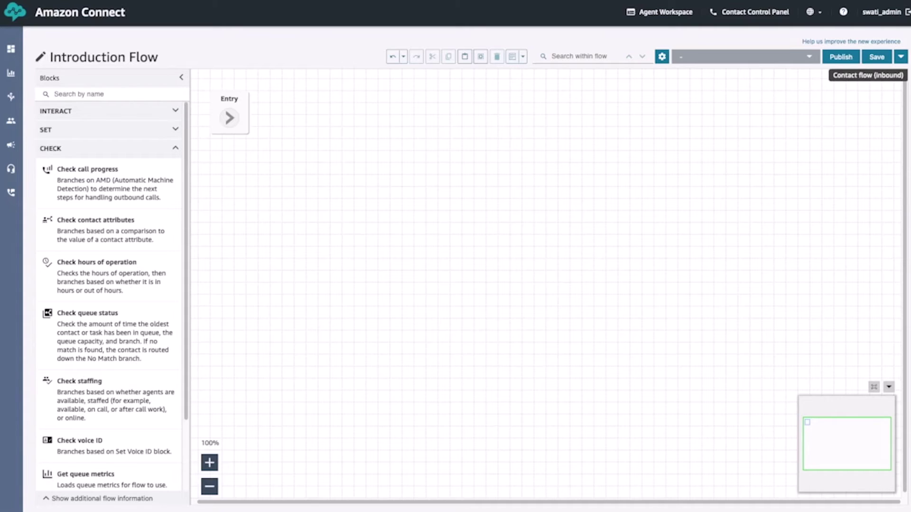
click(175, 148)
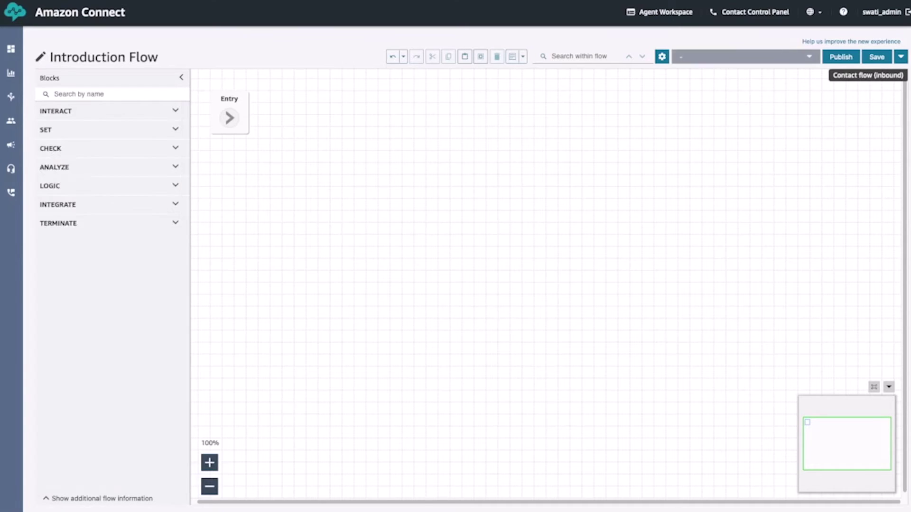
click(175, 167)
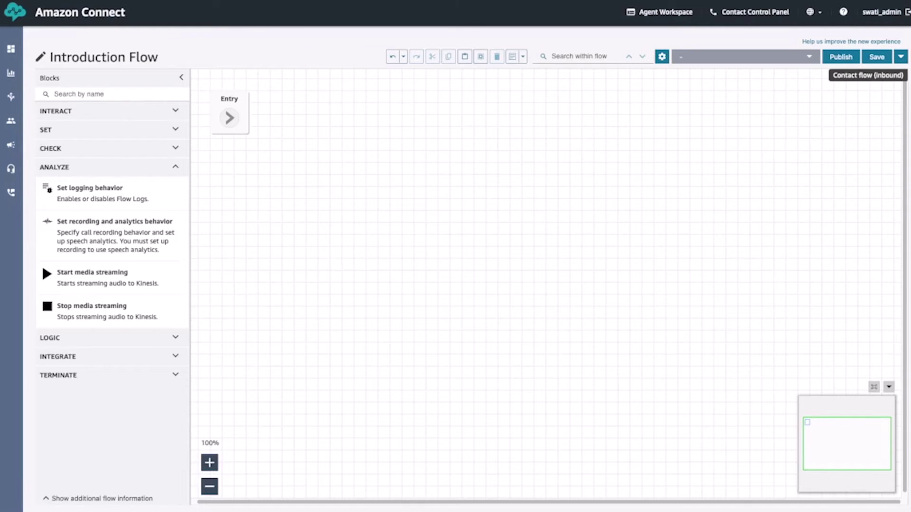
click(109, 167)
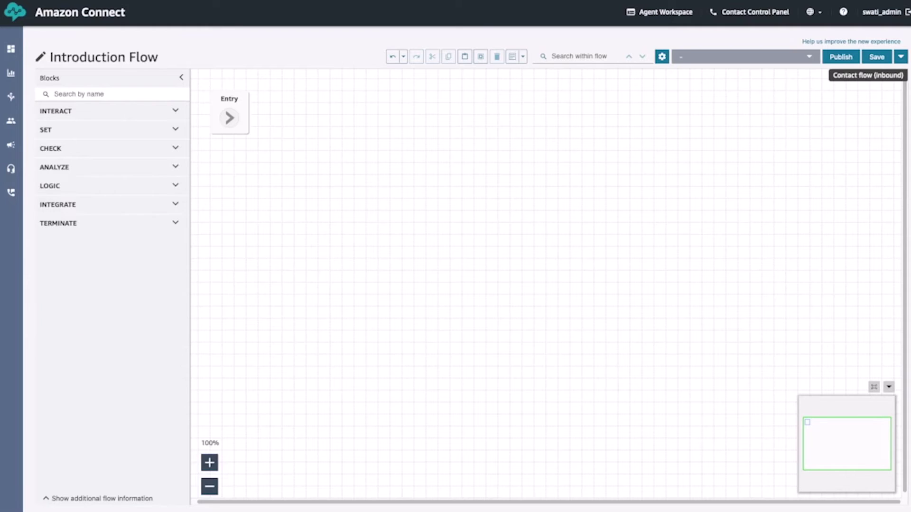
click(109, 185)
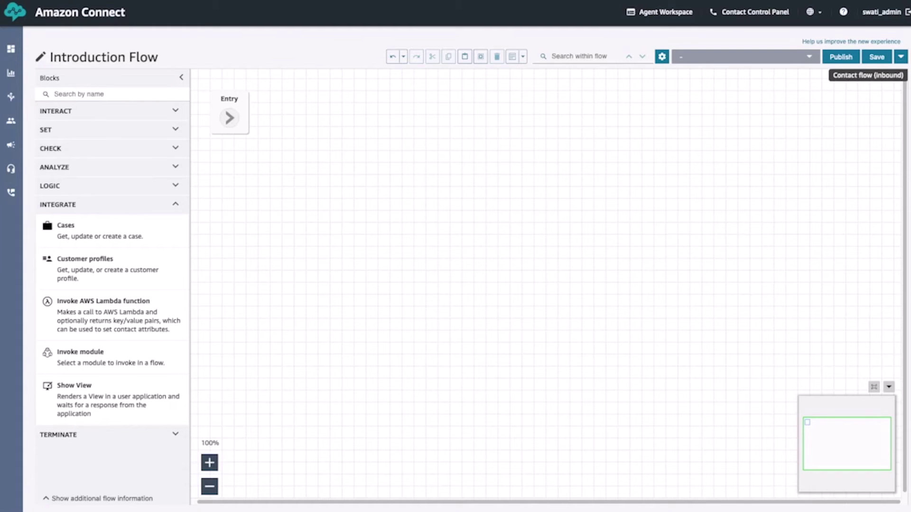
click(58, 204)
click(58, 223)
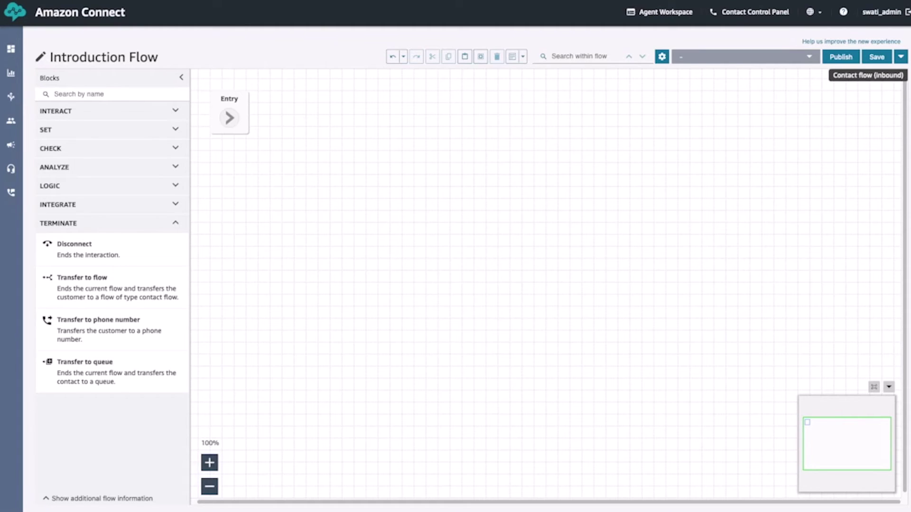
click(175, 223)
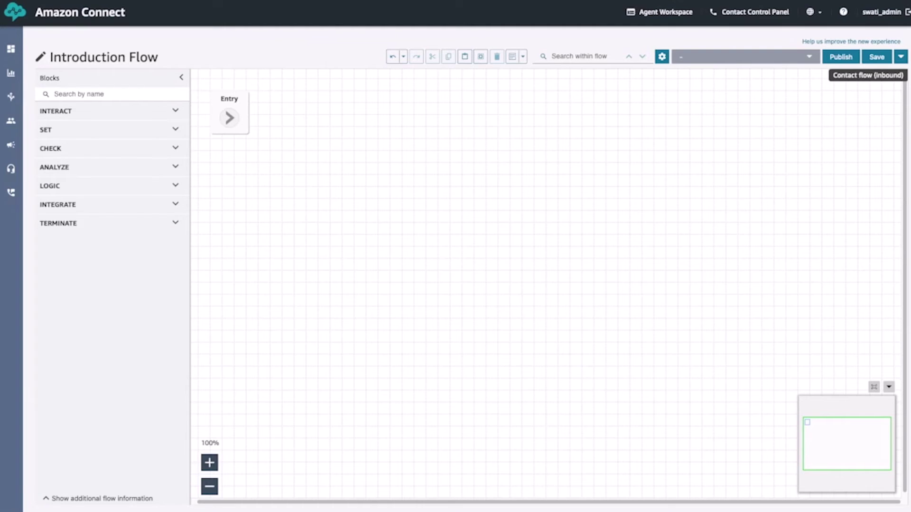
Step: Enter "Sales and support queue flow" as the flow's description in the additional flow information
click(97, 499)
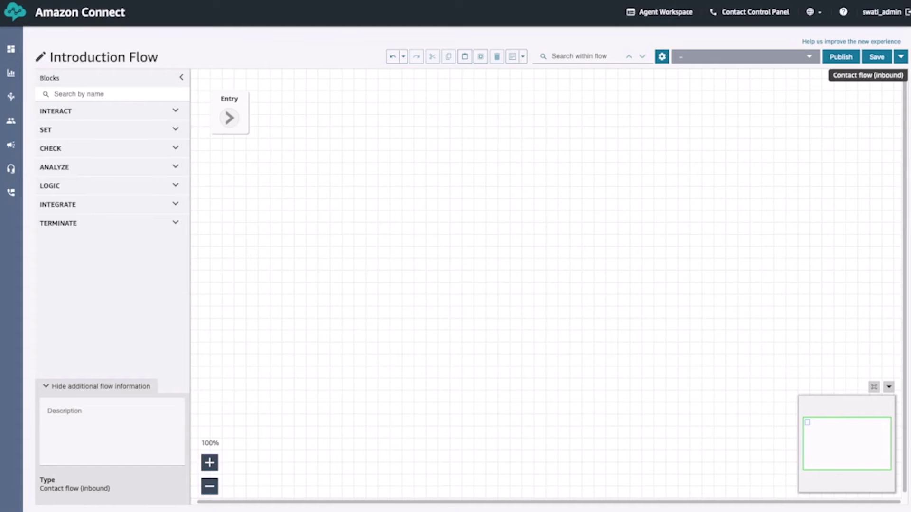
click(64, 413)
text(Sales and support queue flow)
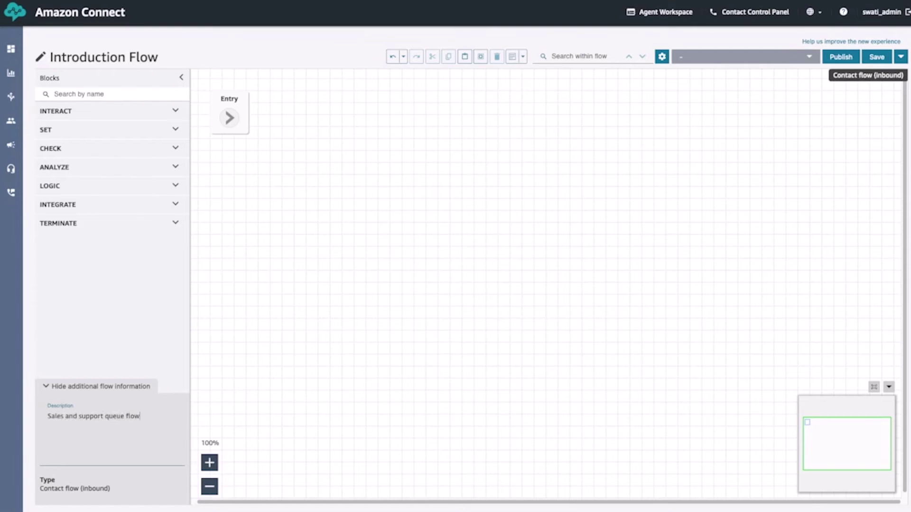
key(Tab)
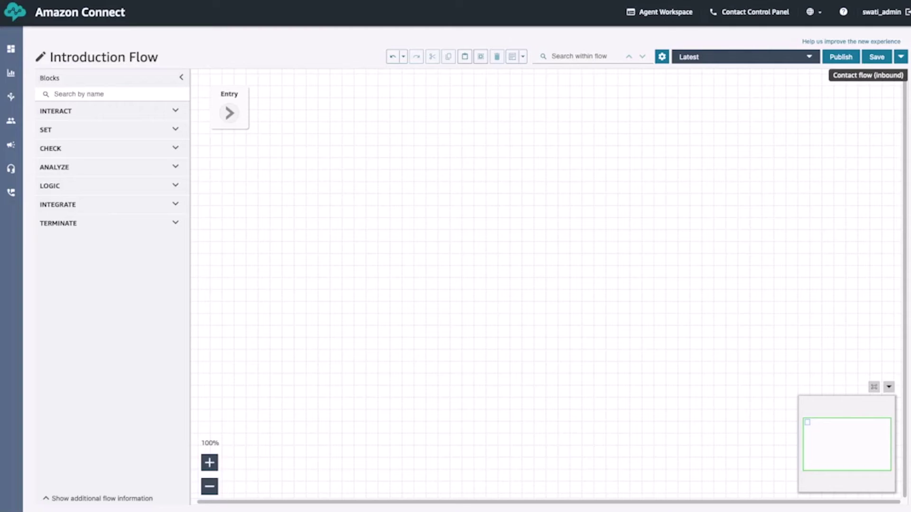
Step: Save the current version of Introduction Flow without publishing it
click(109, 223)
click(109, 223)
click(877, 56)
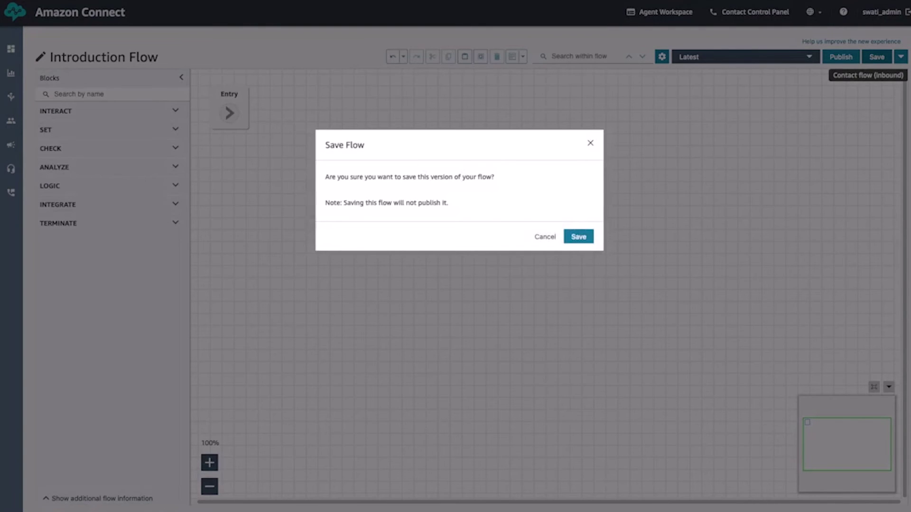
click(579, 236)
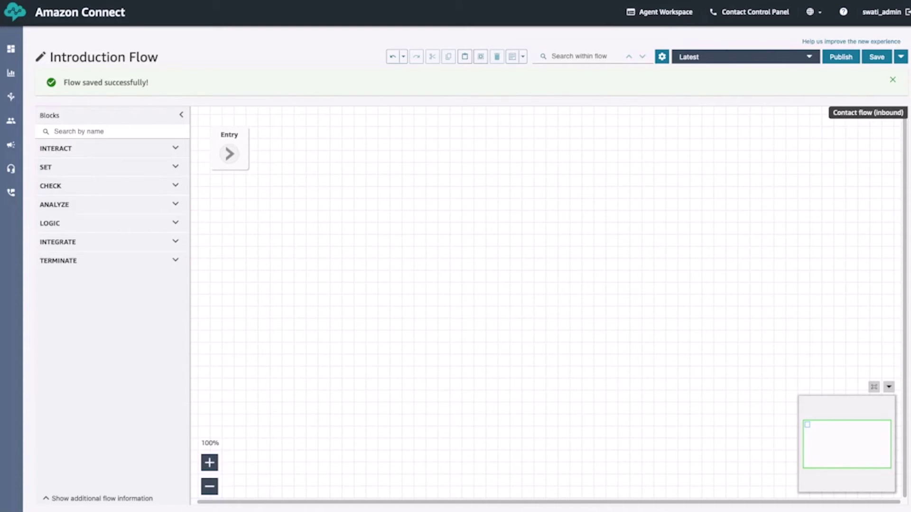
Step: Add a Play prompt block to the canvas near Entry and connect the Entry output to it
click(109, 148)
drag(76, 245, 370, 186)
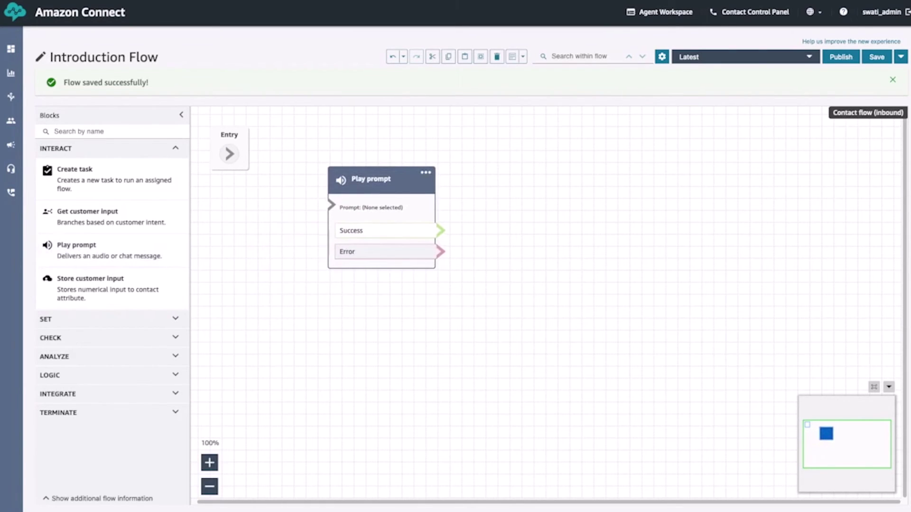
drag(229, 154, 332, 205)
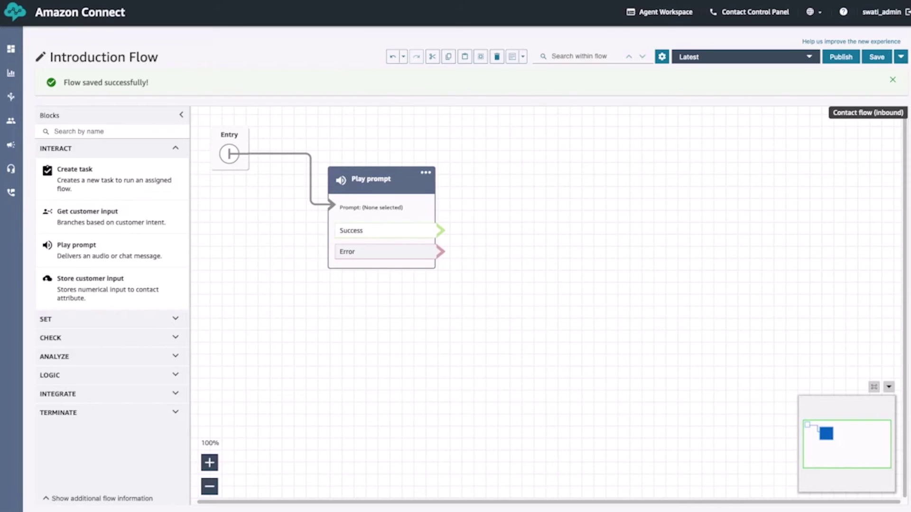
mouse_move(374, 180)
mouse_down()
mouse_move(397, 151)
mouse_move(395, 197)
mouse_move(354, 186)
mouse_move(384, 188)
mouse_move(380, 178)
mouse_up()
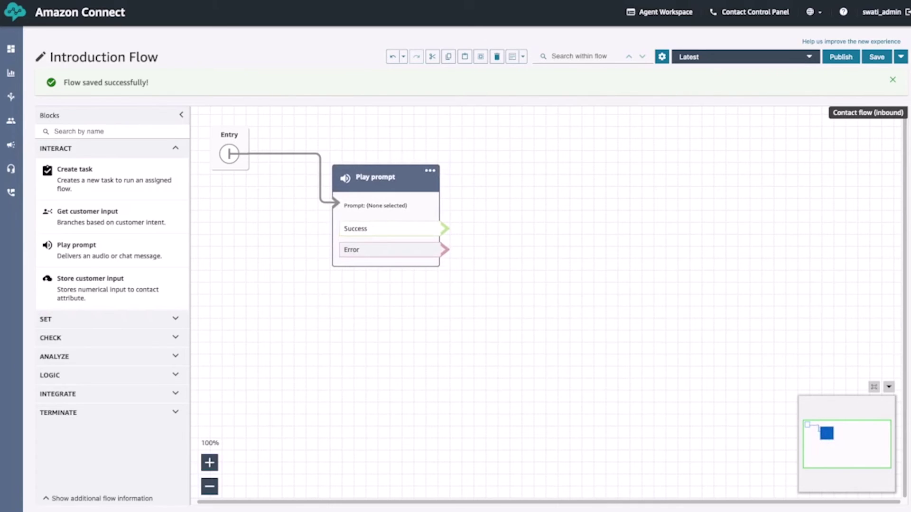
Step: Name the Play prompt block "Introduction Prompt" with text-to-speech "Thank you for contacting us today! Please hold while I transfer you to an agent."
click(380, 179)
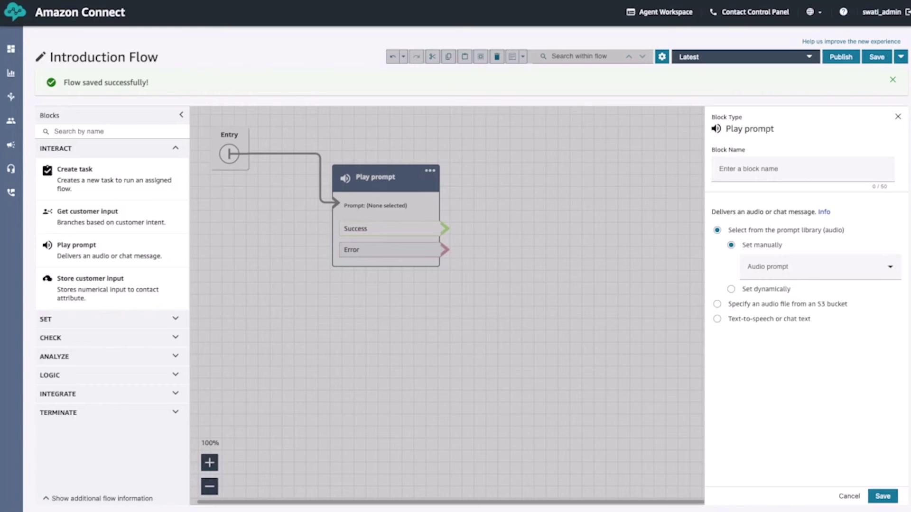
click(717, 319)
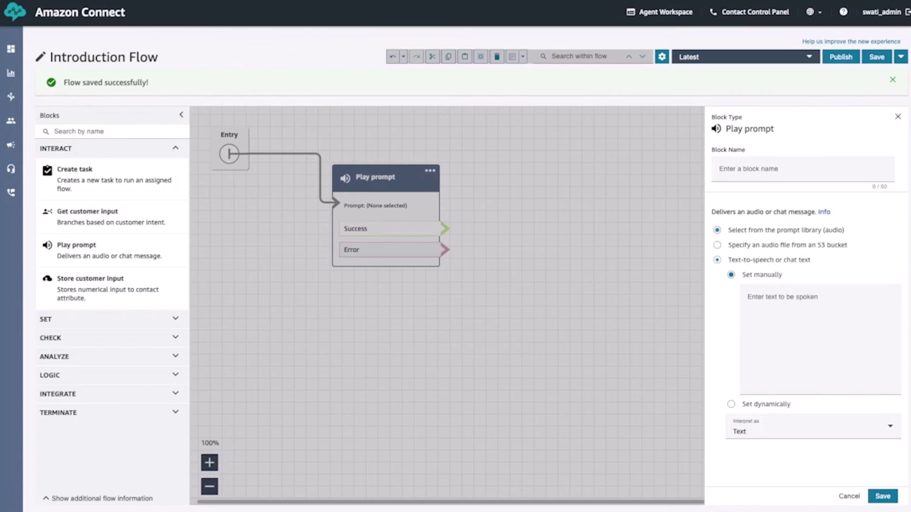
click(782, 302)
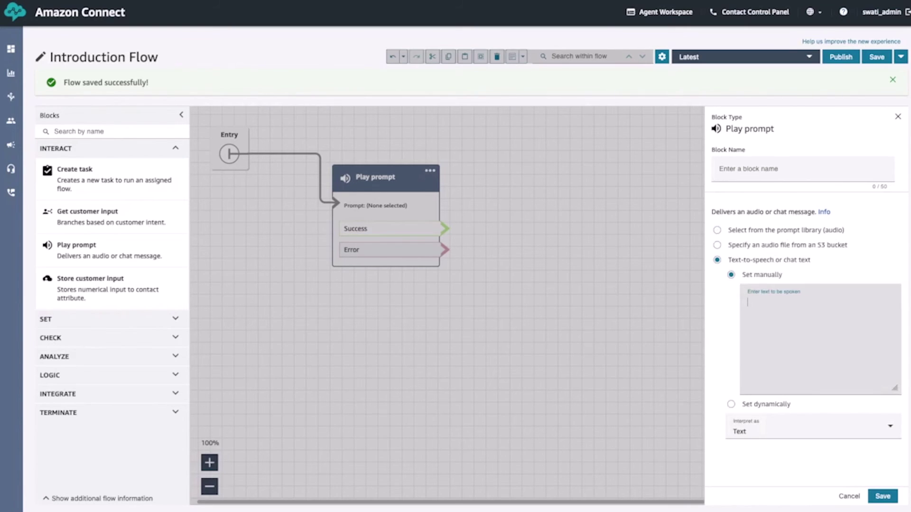
text(Thank you for contacting us today! Please hold while I transfer you to an agent.)
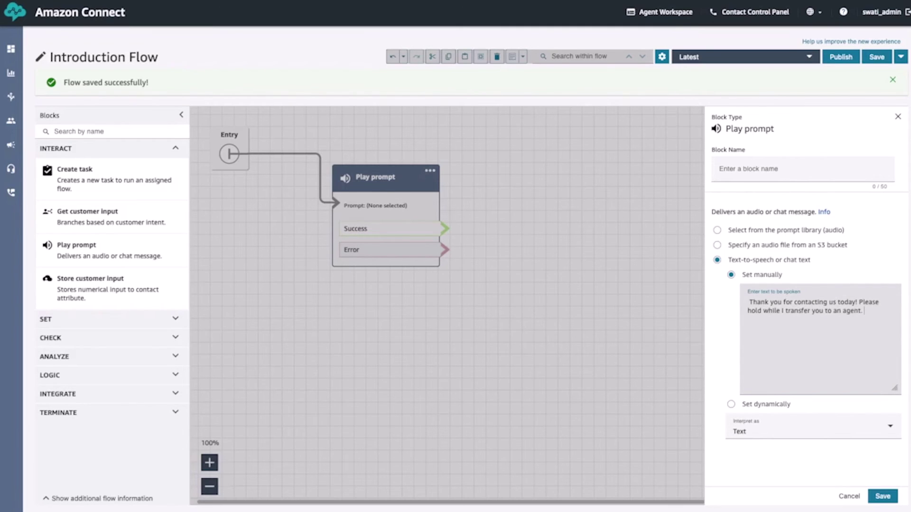
click(720, 174)
text(Introduction Prompt)
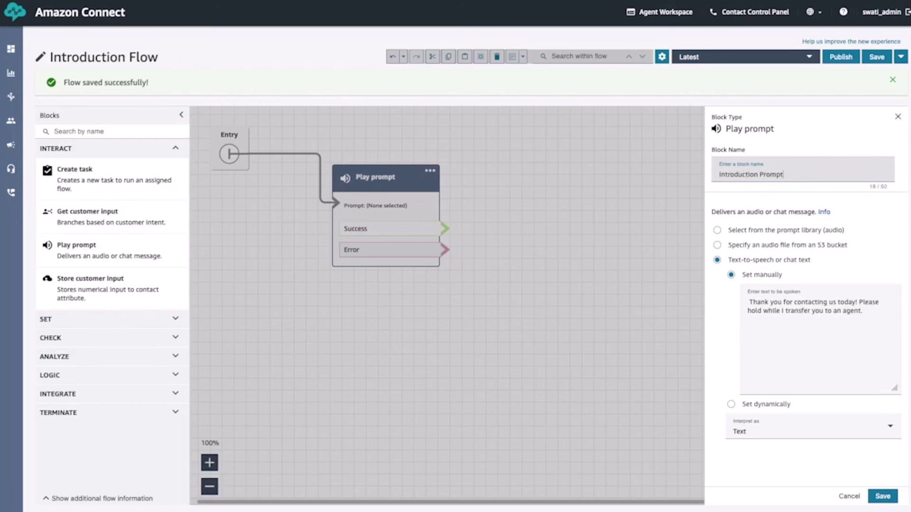
click(882, 497)
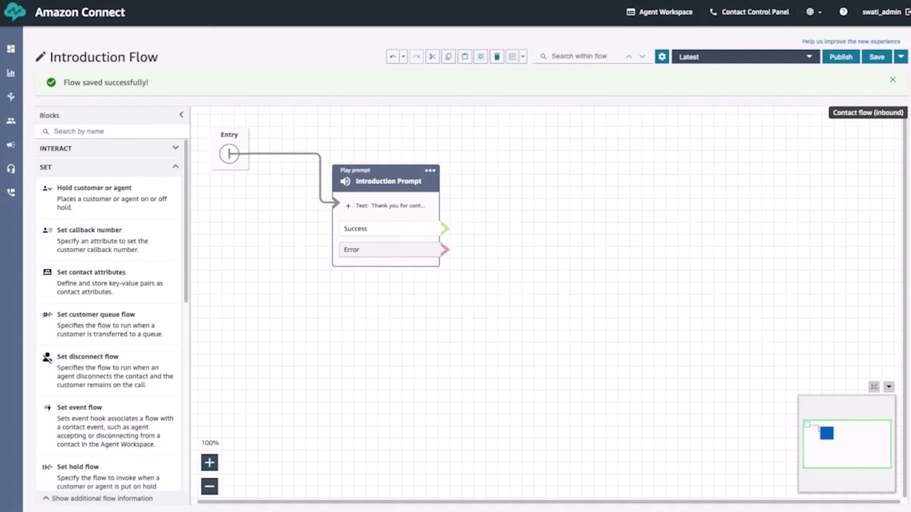
Step: Add a Set working queue block beside Introduction Prompt and connect the prompt's Success and Error outputs to it
scroll(113, 313, down, 7)
drag(87, 322, 572, 203)
drag(444, 228, 523, 230)
drag(445, 250, 523, 230)
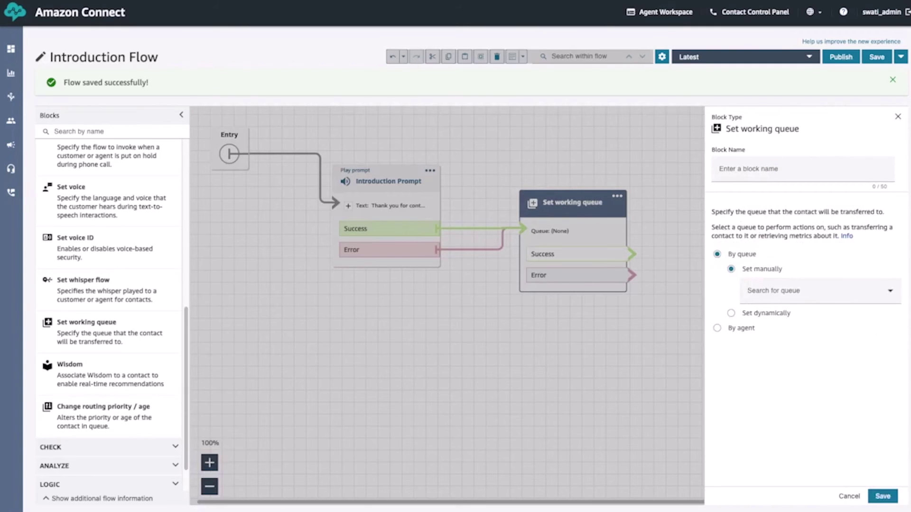
Step: Set the Set working queue block to use BasicQueue, chosen manually by queue, and save the block
click(819, 290)
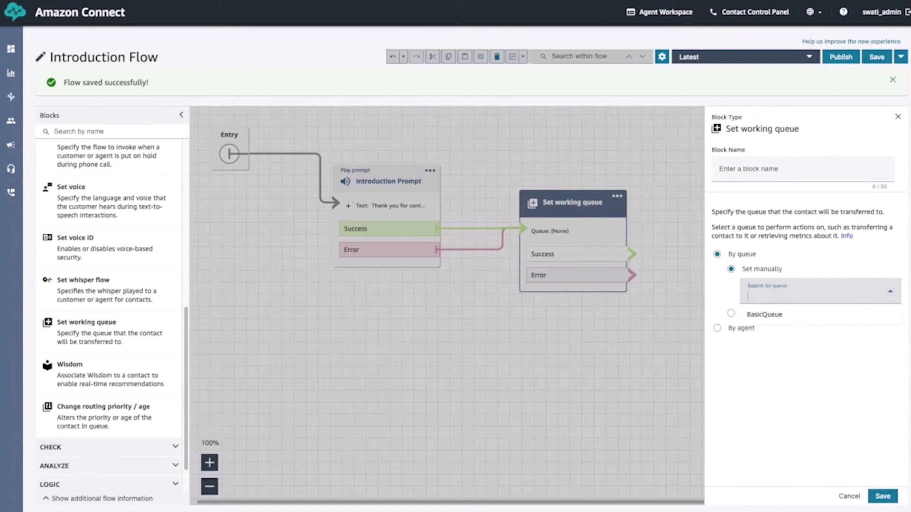
click(764, 314)
click(883, 496)
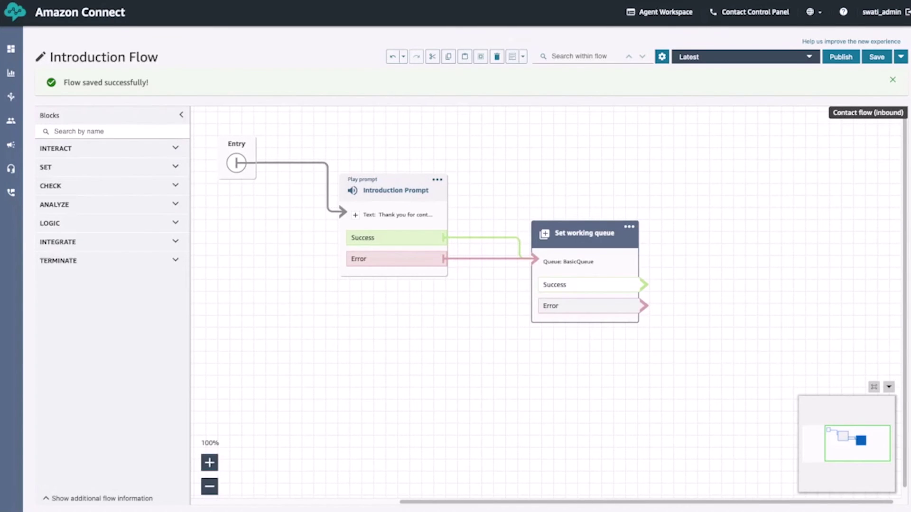
Step: Add a Transfer to queue block beside Set working queue and connect that block's Success and Error outputs to it
click(108, 261)
drag(84, 403, 768, 264)
drag(643, 285, 717, 288)
drag(643, 306, 715, 290)
Step: Add a Disconnect block beyond Transfer to queue and connect the transfer's At capacity and Error outputs to it
drag(75, 285, 664, 373)
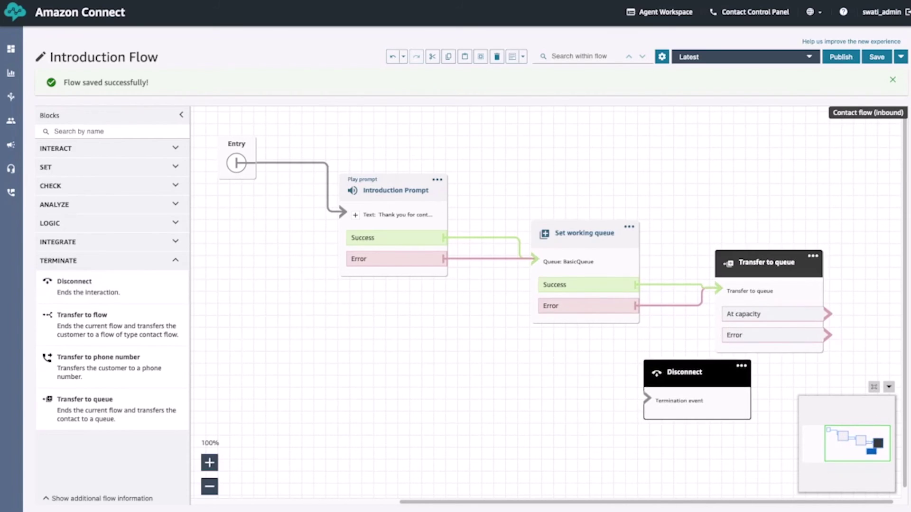
scroll(545, 303, right, 3)
drag(565, 373, 805, 287)
drag(695, 314, 767, 314)
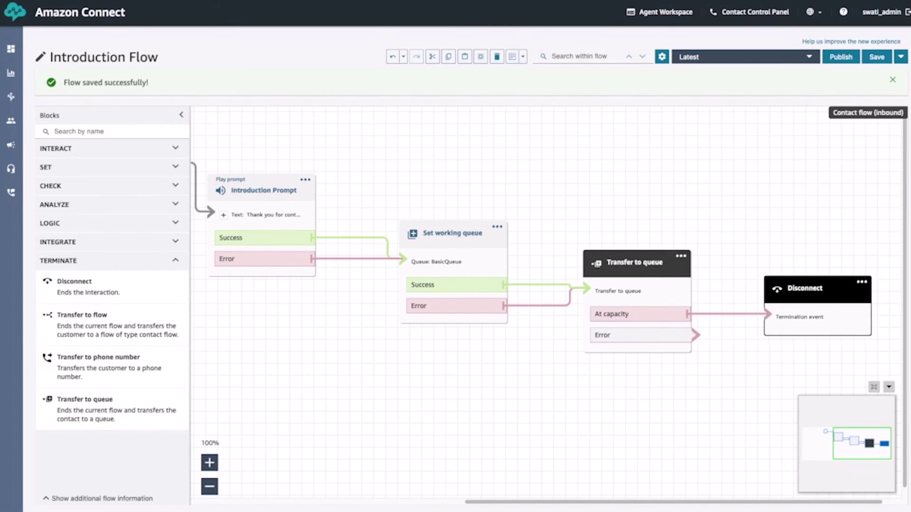
drag(696, 335, 767, 314)
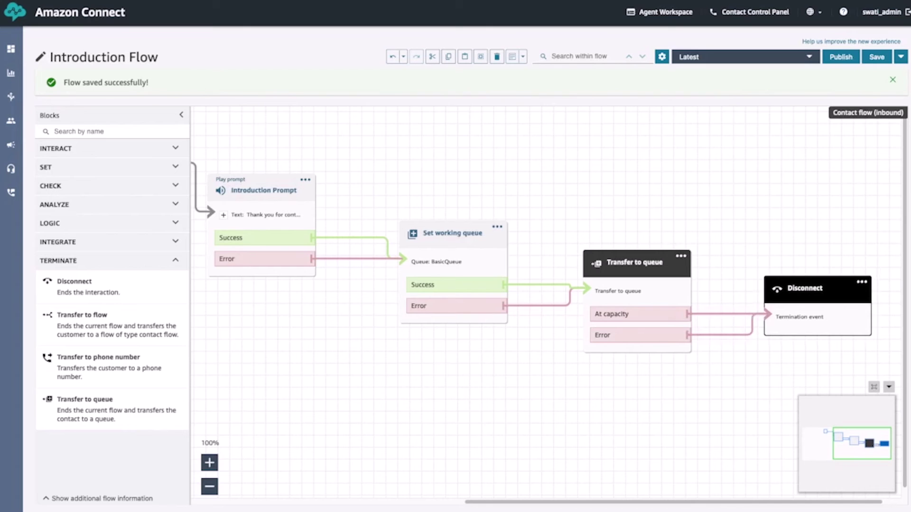
Step: Save the completed Introduction Flow and publish it
click(209, 486)
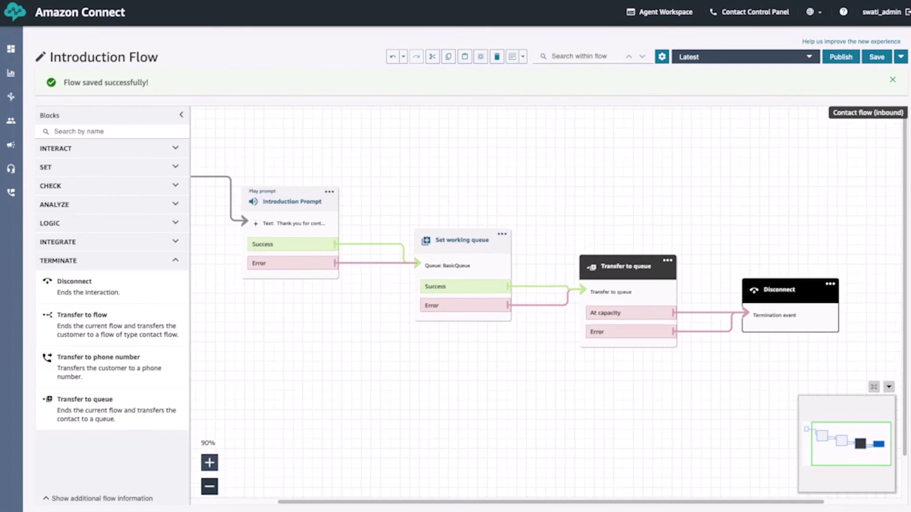
click(209, 486)
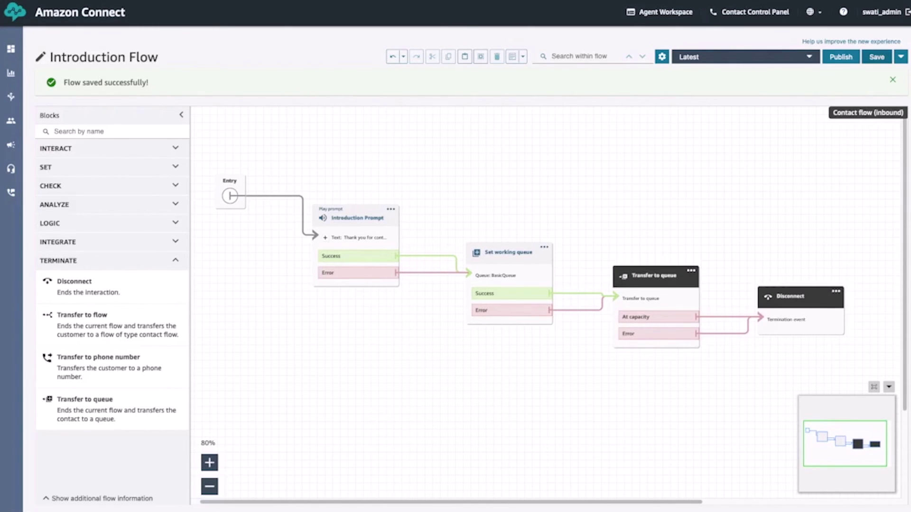
click(876, 56)
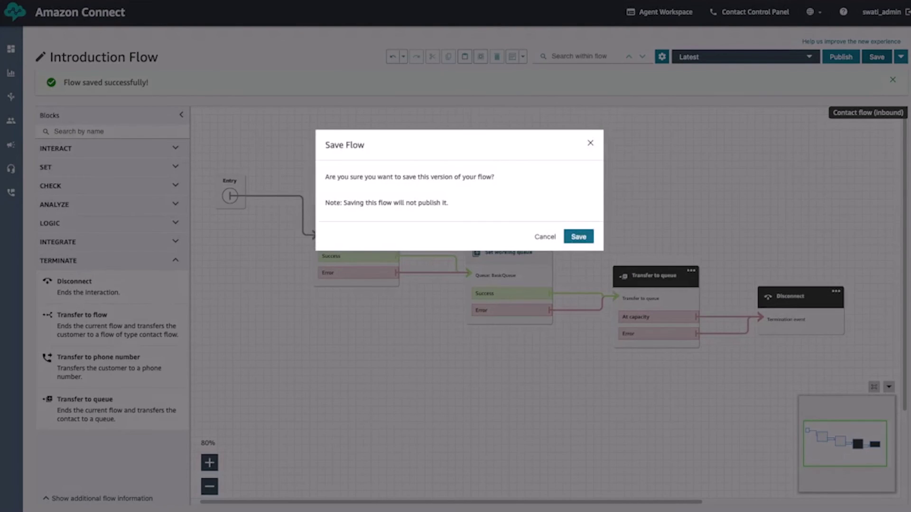
click(578, 236)
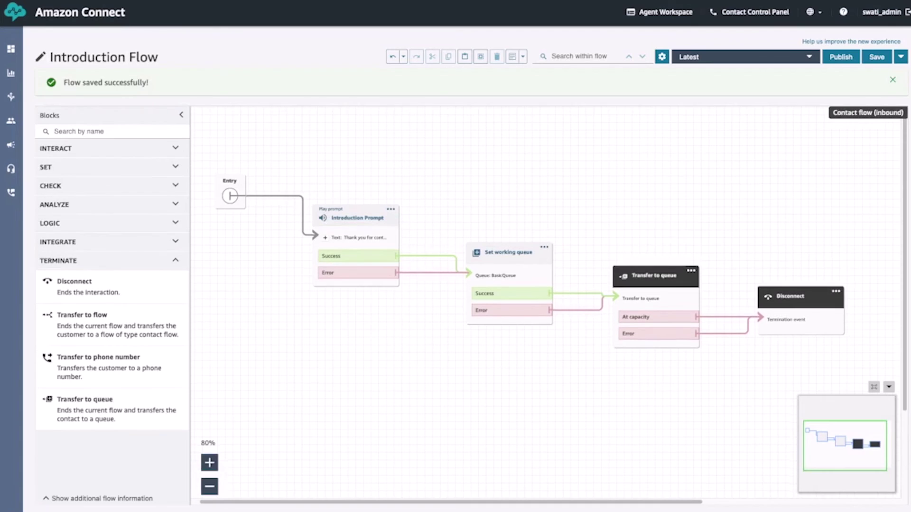
click(841, 57)
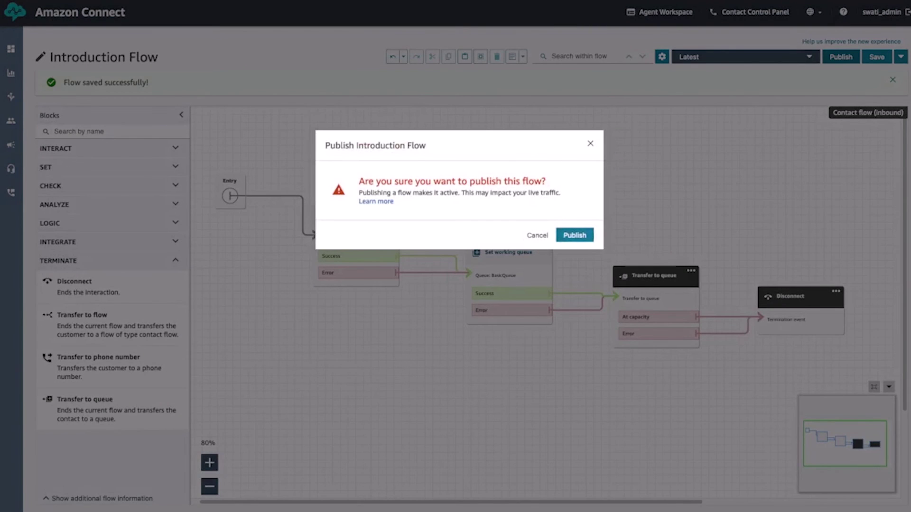
click(574, 235)
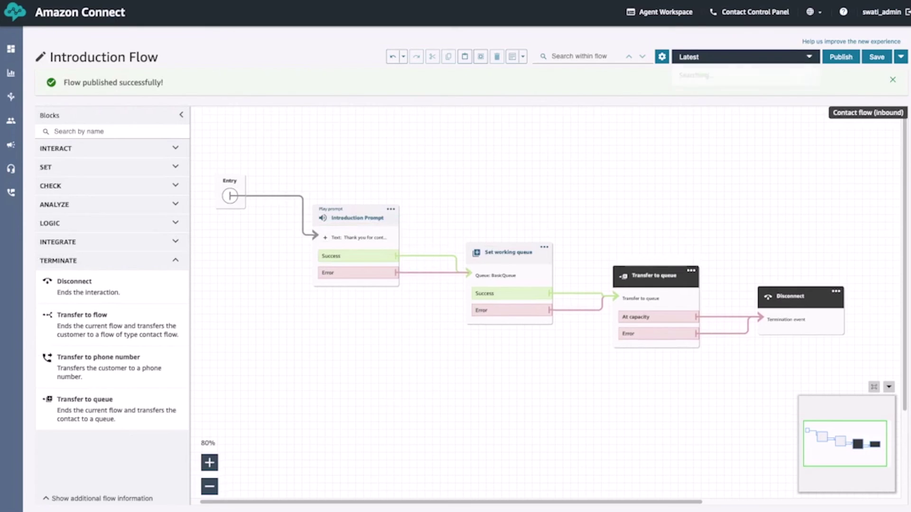
Step: Review the flow's list of saved and published versions, and search within the flow for "thank you"
click(745, 56)
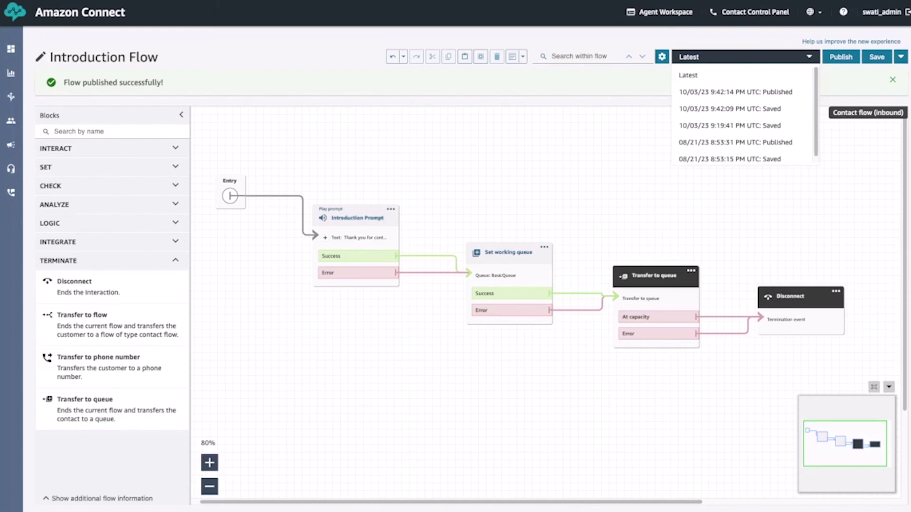
key(Escape)
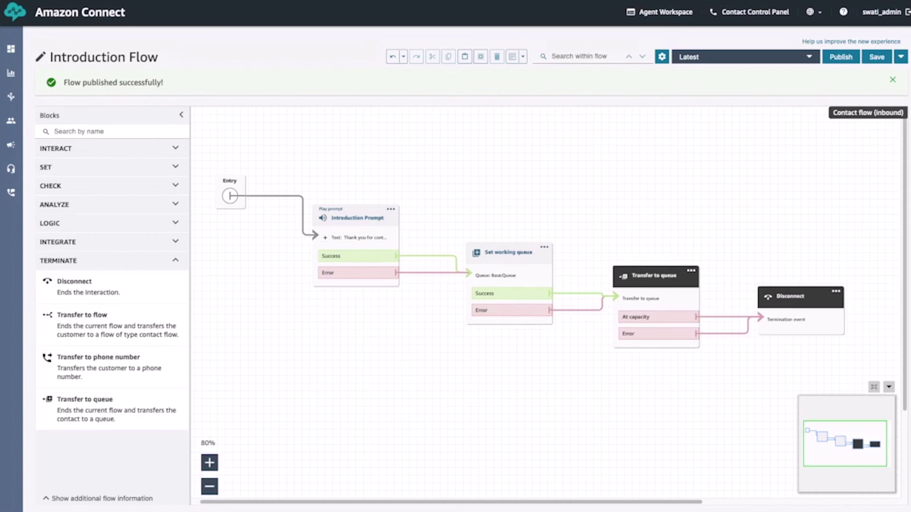
click(551, 57)
text(thank you)
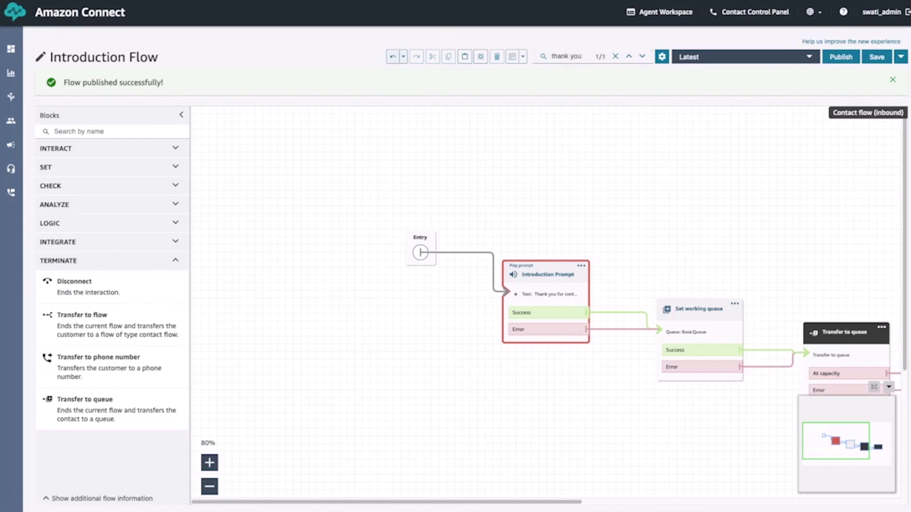
Step: Review the history of actions that can be undone, and try selecting and deselecting all blocks on the canvas
click(403, 57)
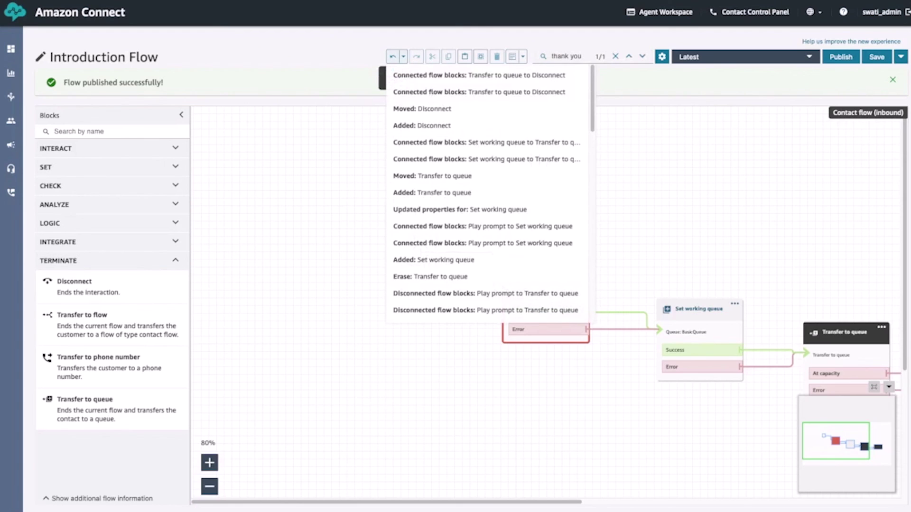
click(403, 56)
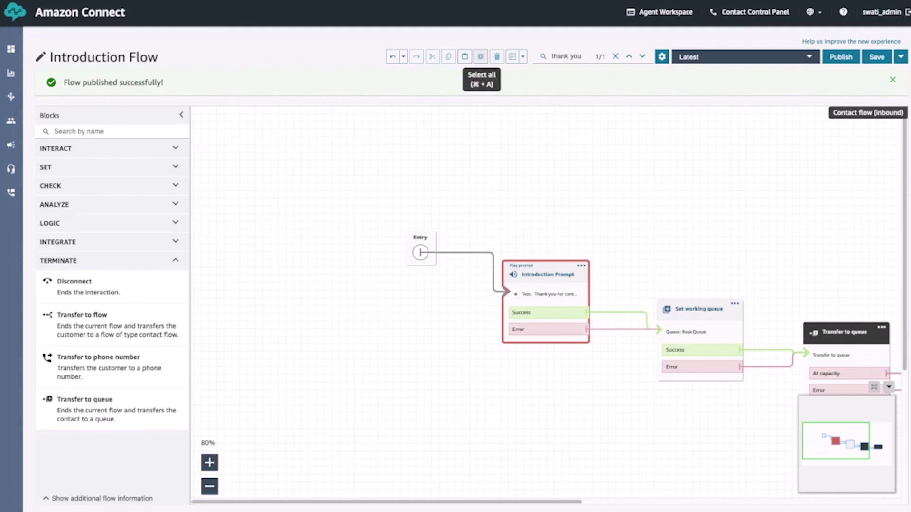
click(481, 57)
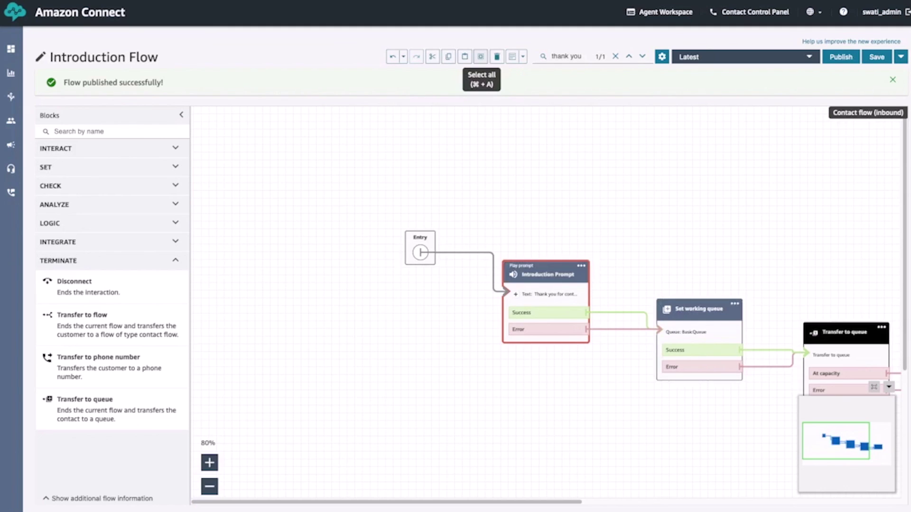
click(481, 57)
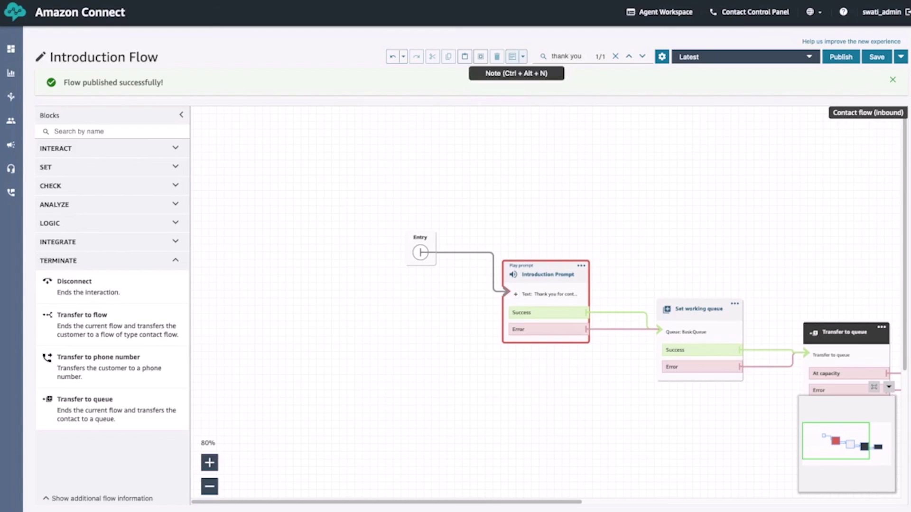
Step: Add a note reading "Update introduction prompt" and place it around the Introduction Prompt block
click(512, 57)
drag(260, 126, 539, 246)
click(488, 257)
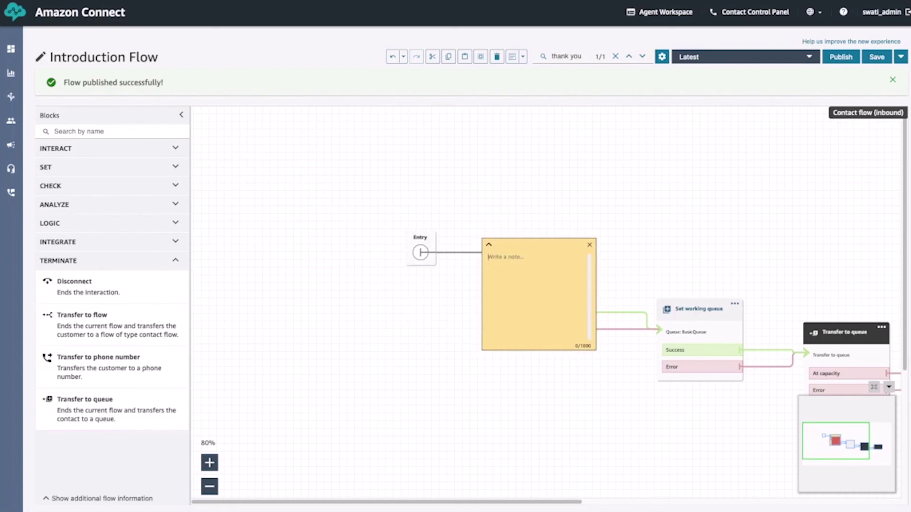
text(Update introduction prompt)
key(Escape)
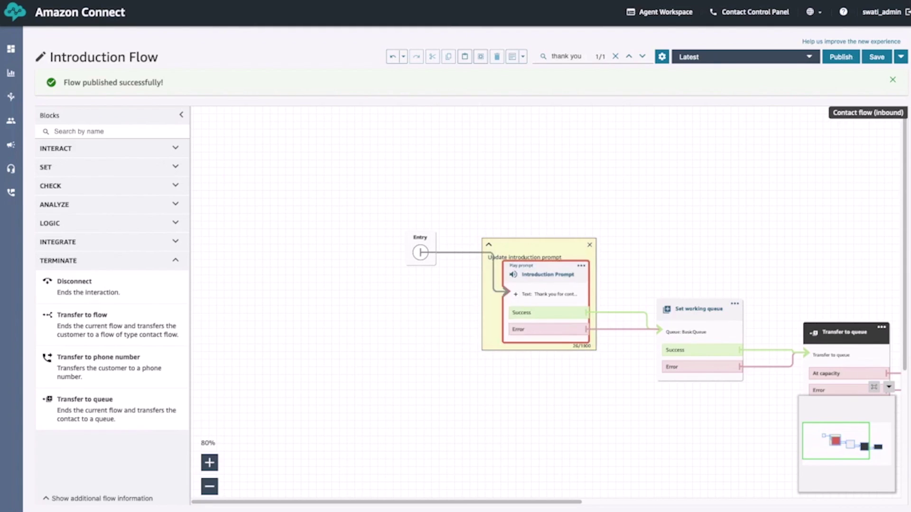
drag(538, 245, 544, 238)
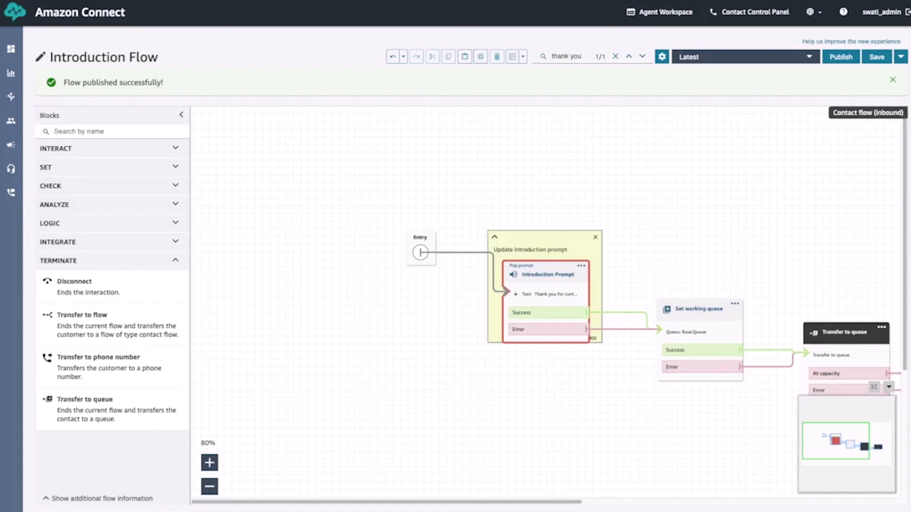
Step: Navigate the flow with the mini-map and reset the canvas view, checking that the mini-map can be hidden and shown again
drag(835, 441, 853, 442)
click(873, 386)
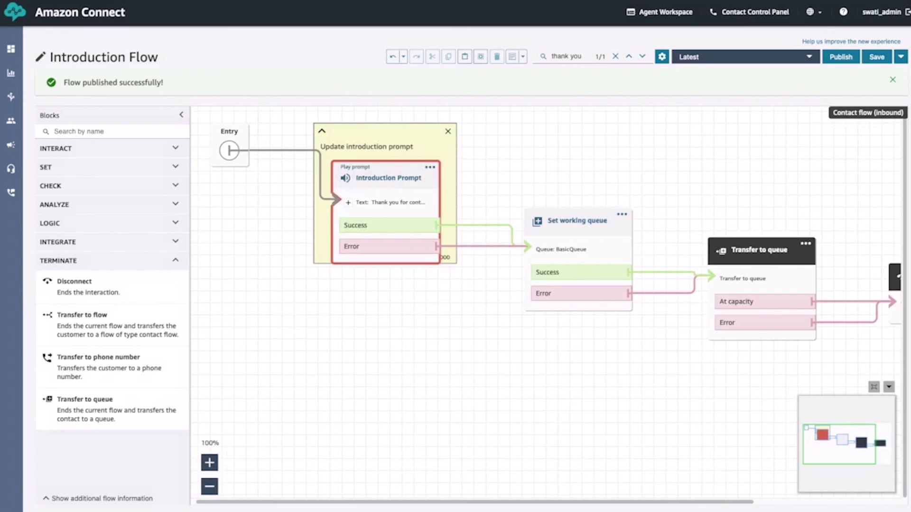
click(889, 387)
click(888, 484)
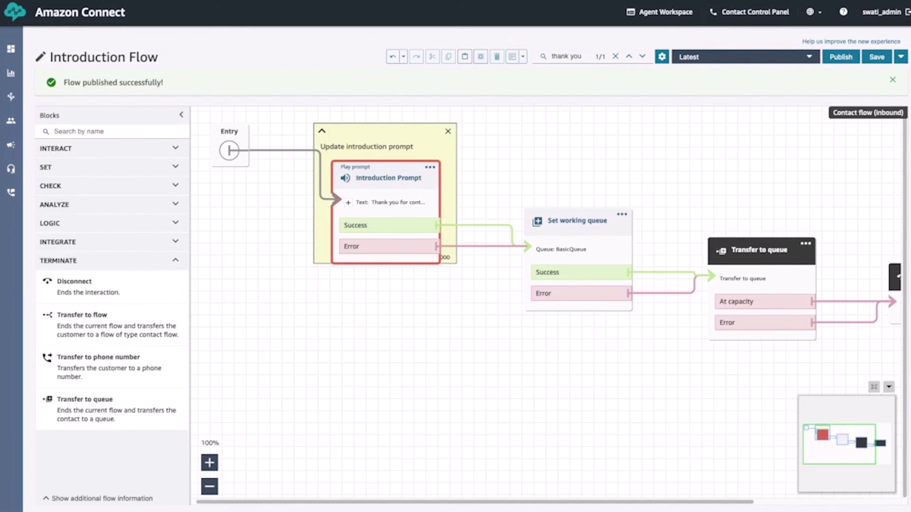